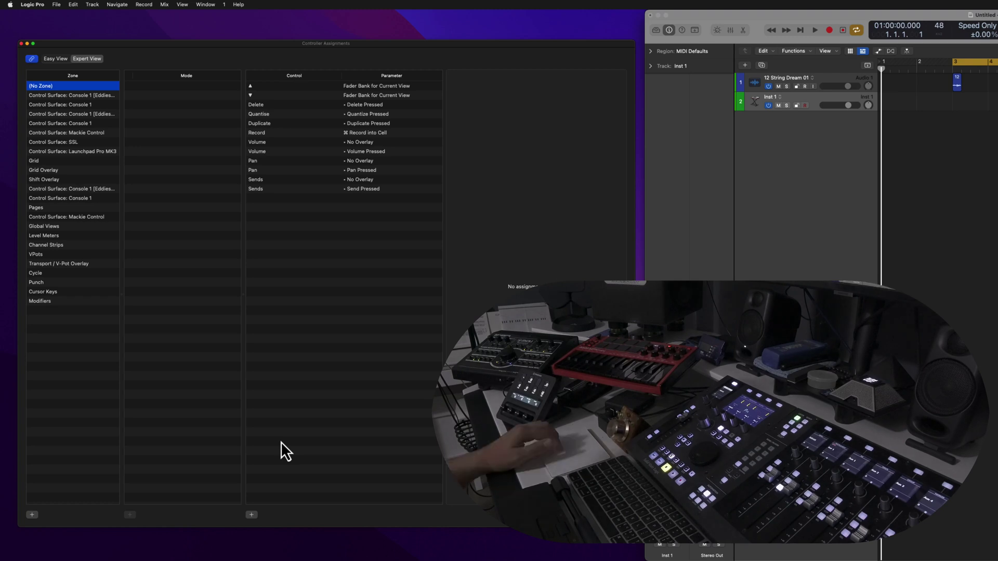
Step: Create a new controller zone named 'MPK Mini'
click(32, 515)
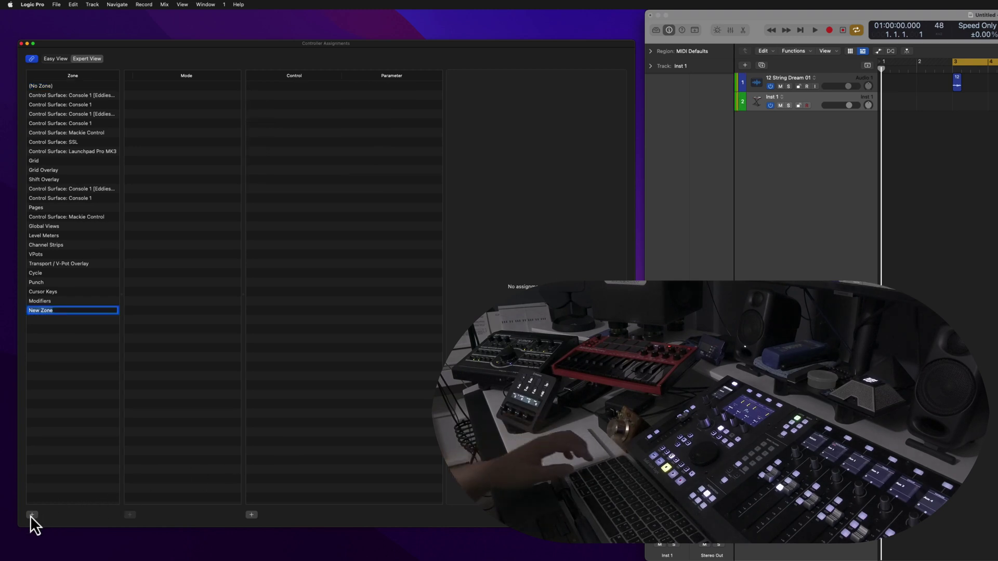
text(MPK Mini)
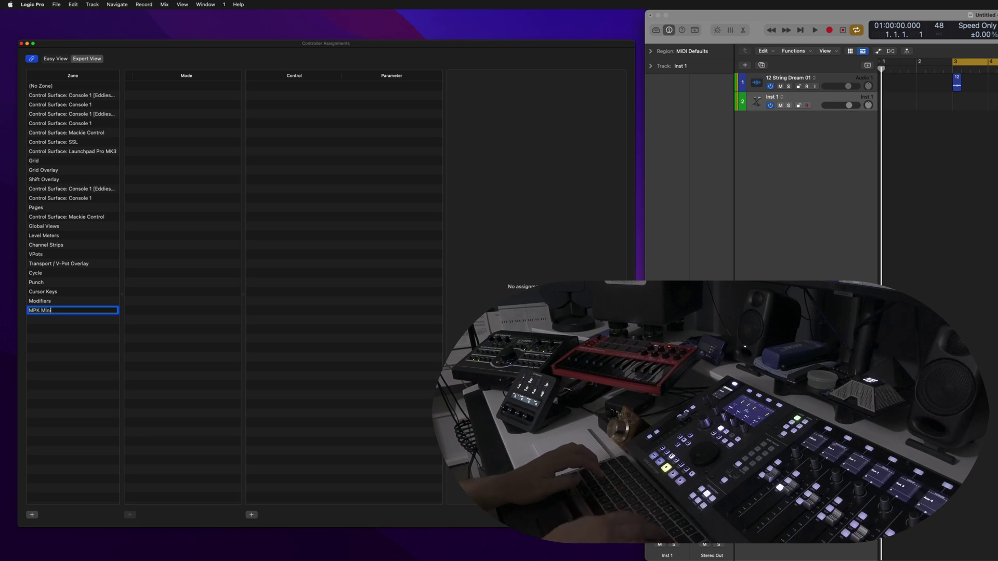
key(Return)
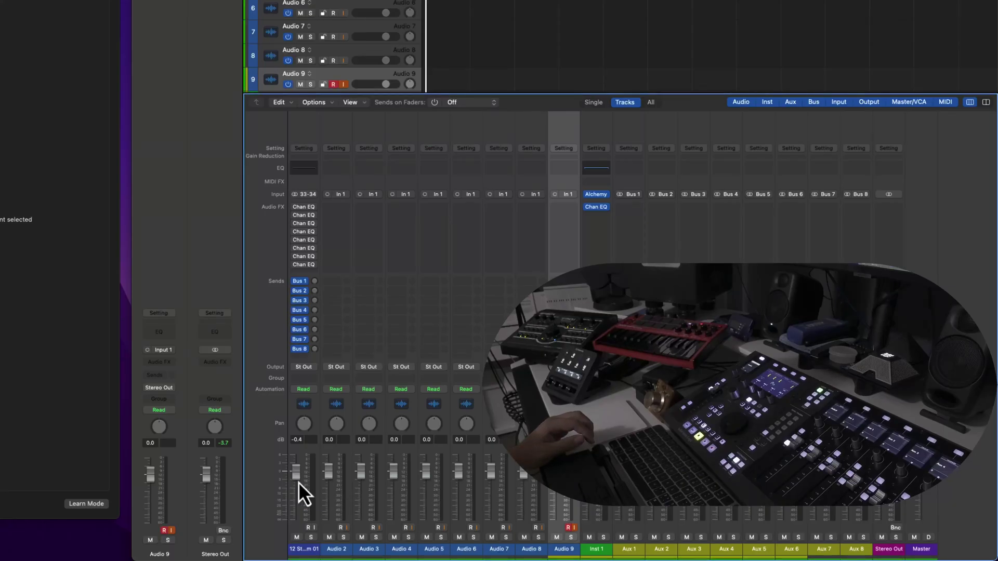
Step: Learn the MPK Mini knobs as fader-bank track volume controls in the VOLUME mode
key(alt+r)
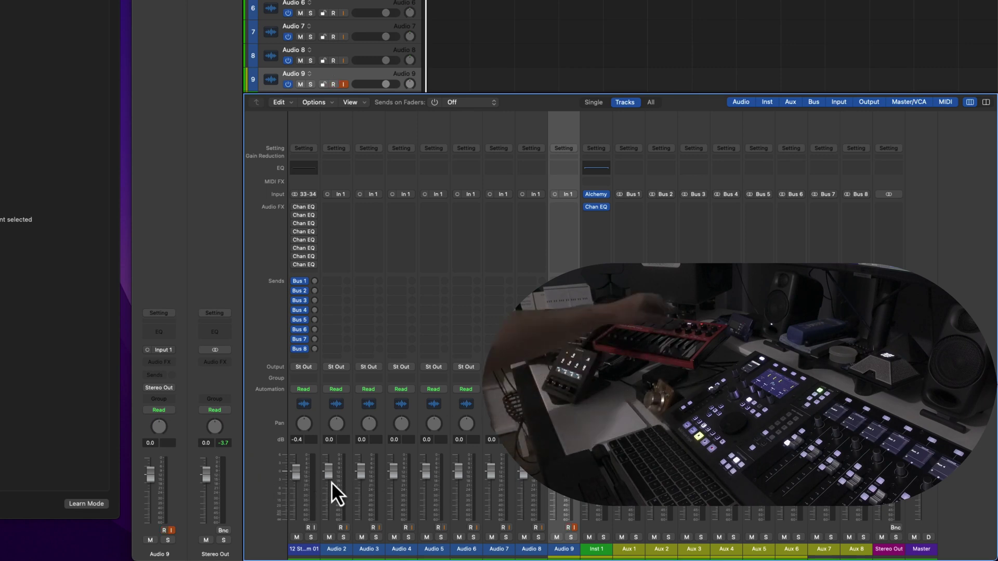
key(alt+r)
scroll(296, 472, down, 10)
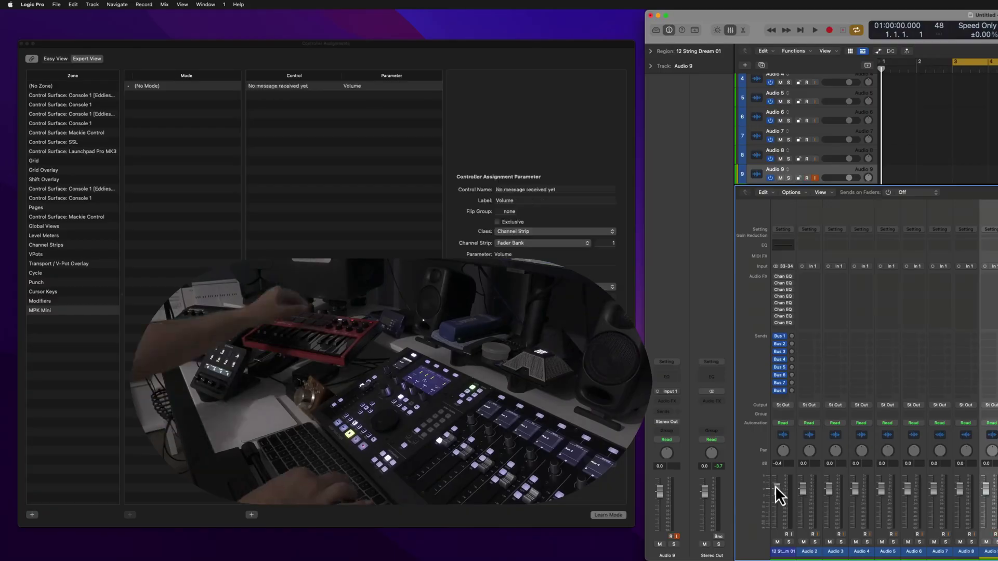
scroll(328, 473, down, 8)
scroll(360, 473, down, 5)
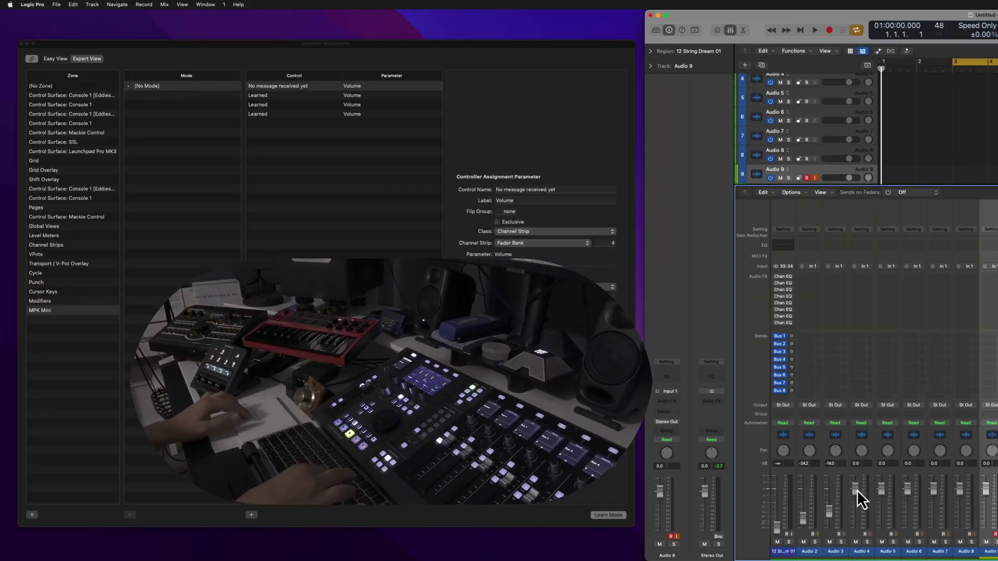
click(882, 489)
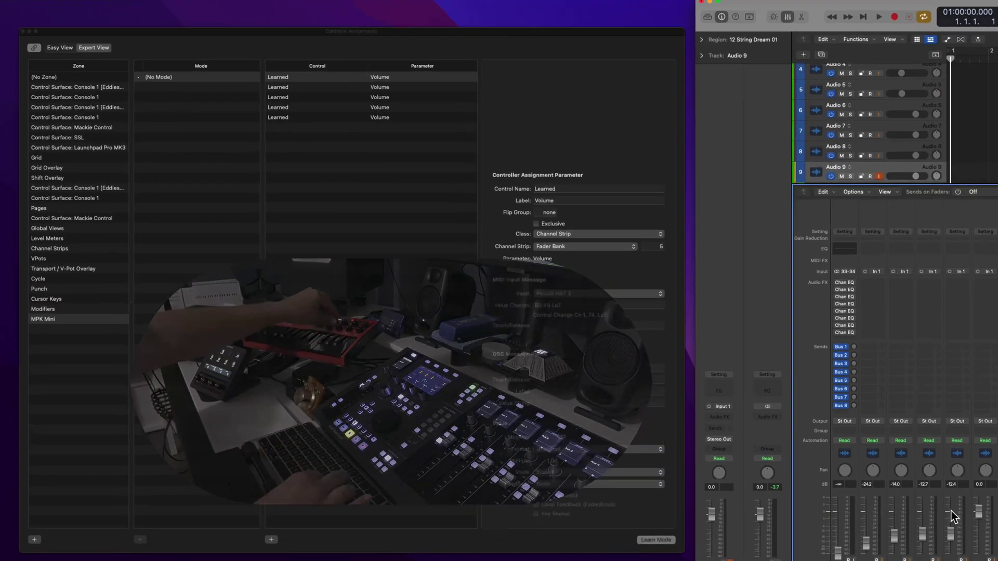
click(908, 489)
click(934, 489)
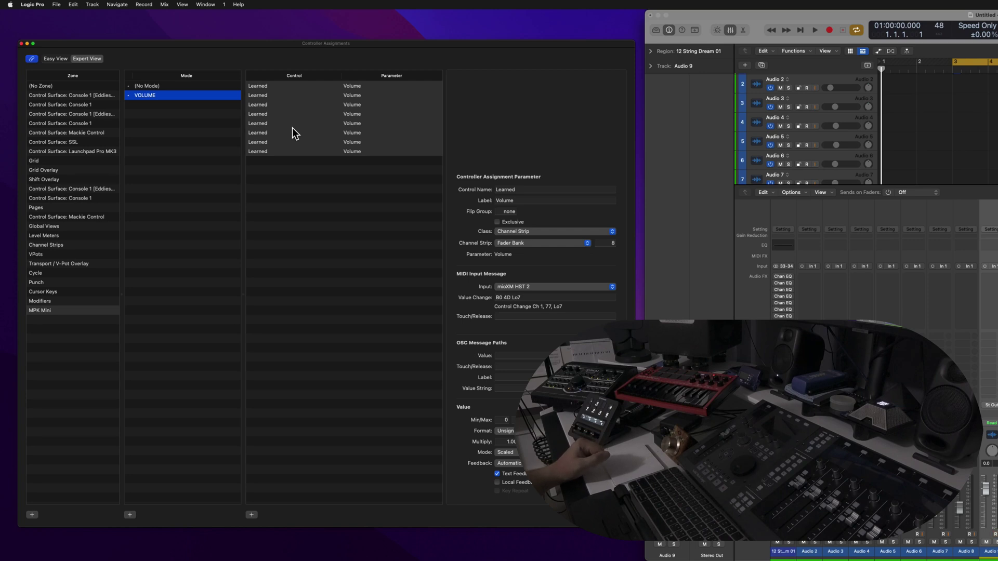
Step: Add a mode named 'PAN' to the MPK Mini zone
click(129, 515)
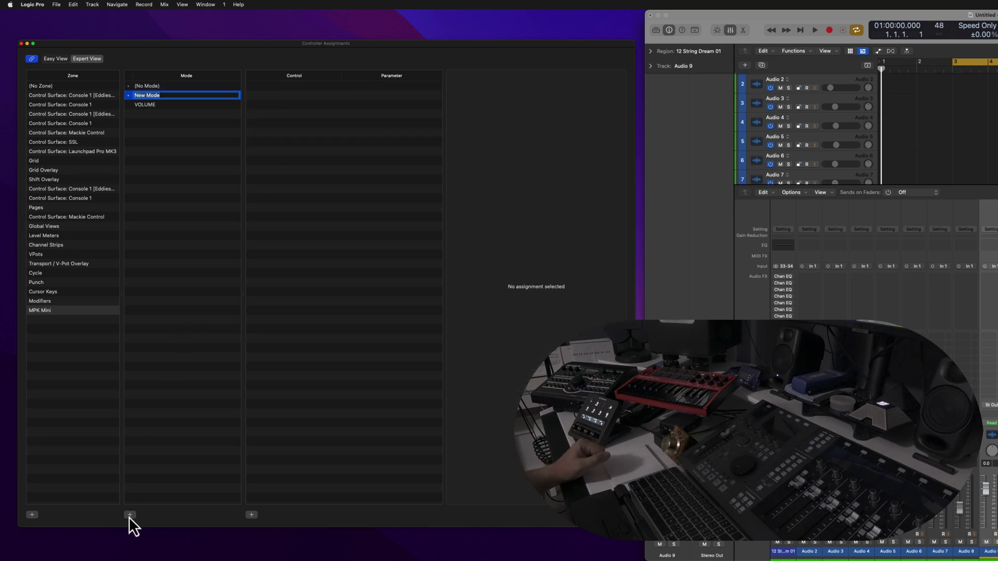
text(PAN)
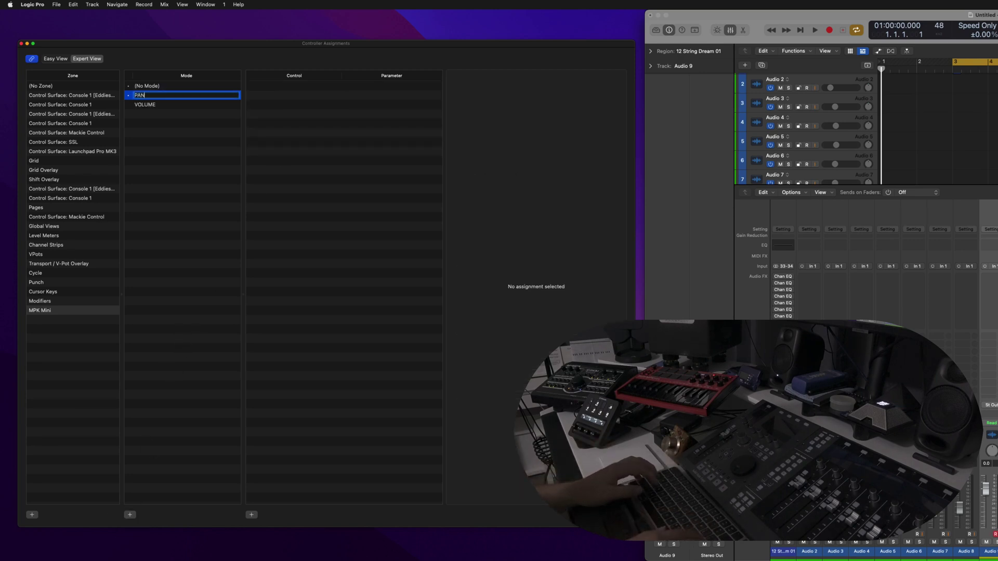
key(Return)
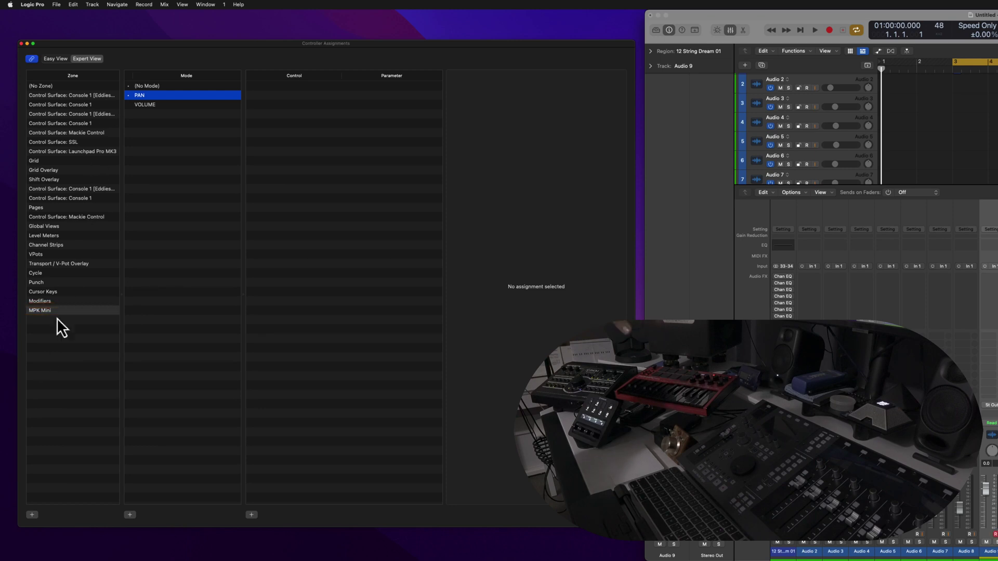
Step: Select all eight learned VOLUME assignments, then view the PAN mode's assignments
click(171, 104)
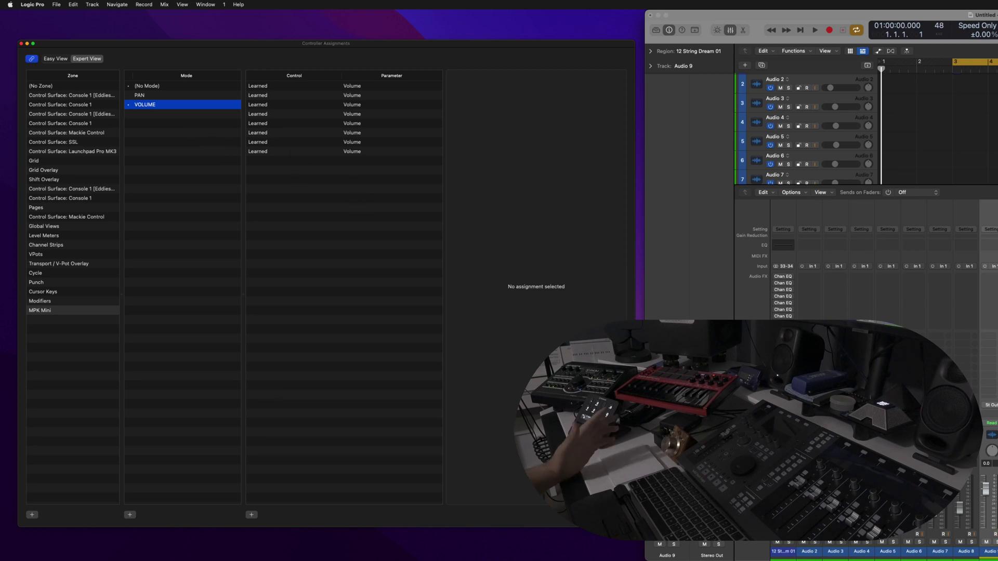
drag(340, 186, 358, 85)
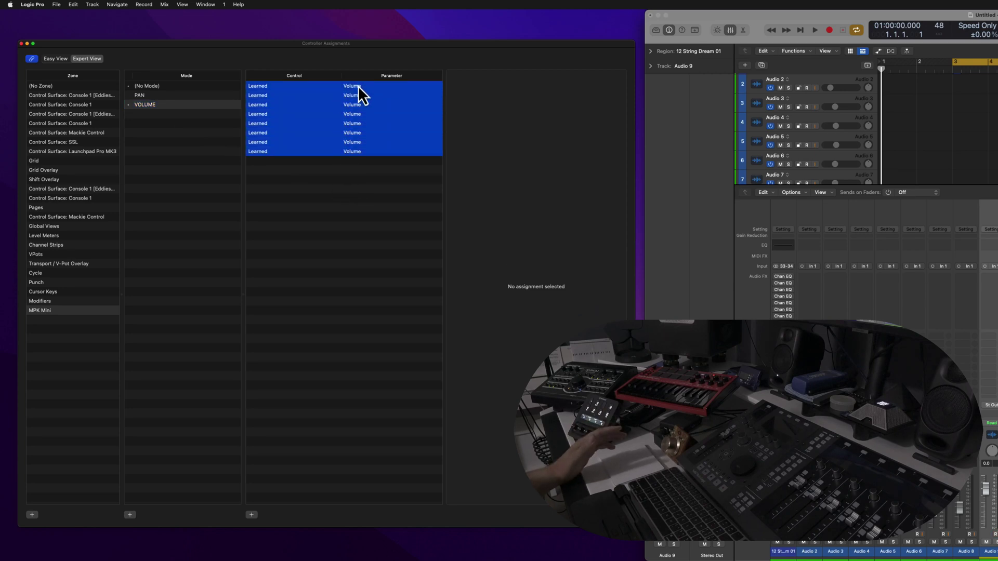
click(322, 175)
click(171, 96)
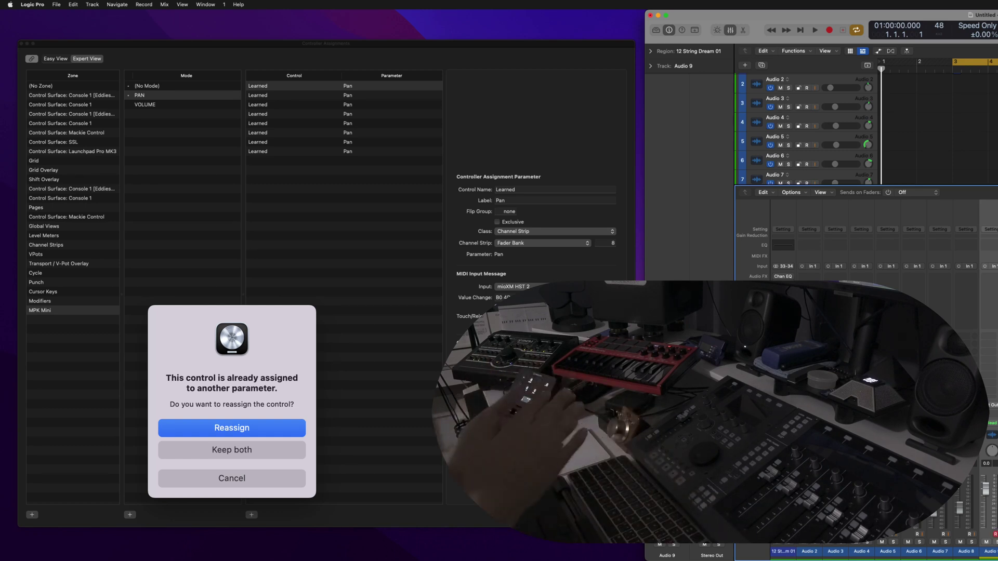
Step: Confirm the control-already-assigned warning and show the VOLUME mode's eight assignments
key(Return)
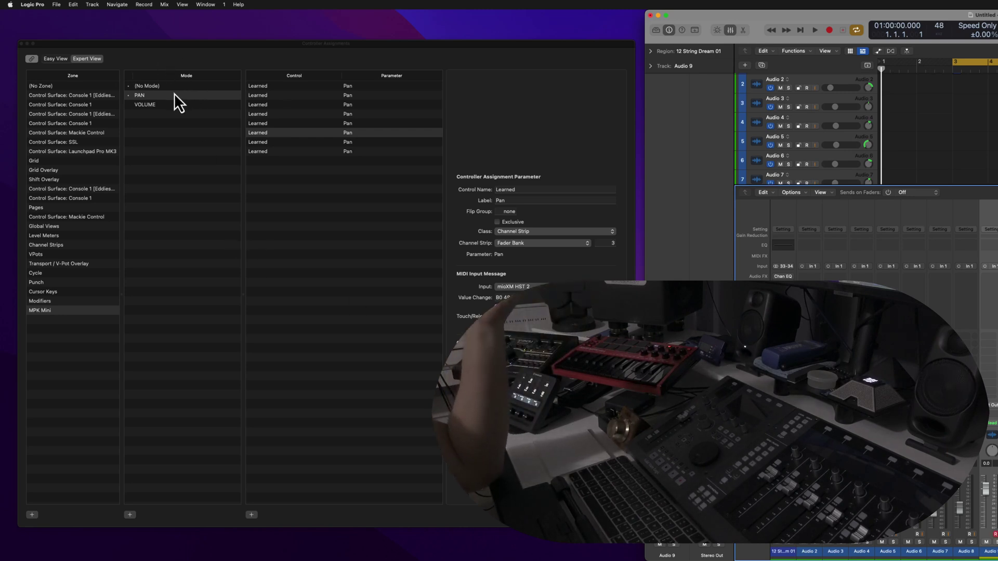
click(157, 104)
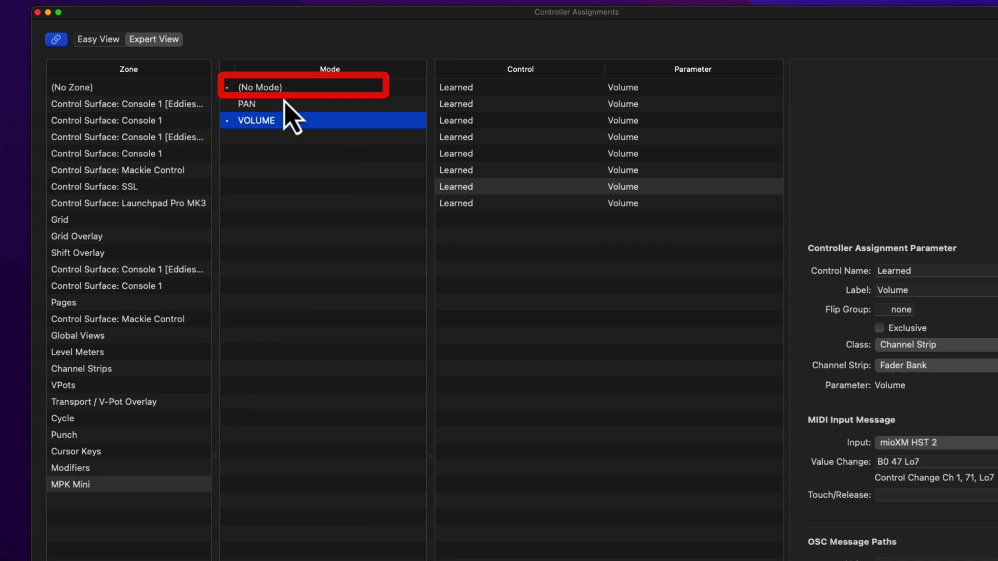
Step: Add a new (No Mode) assignment and set its class to Mode Change
click(283, 92)
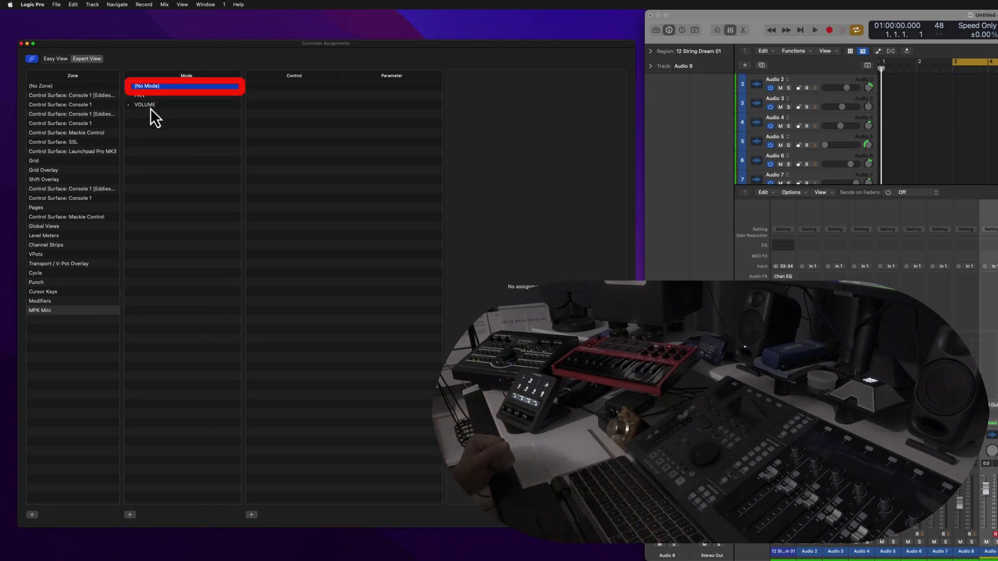
click(151, 105)
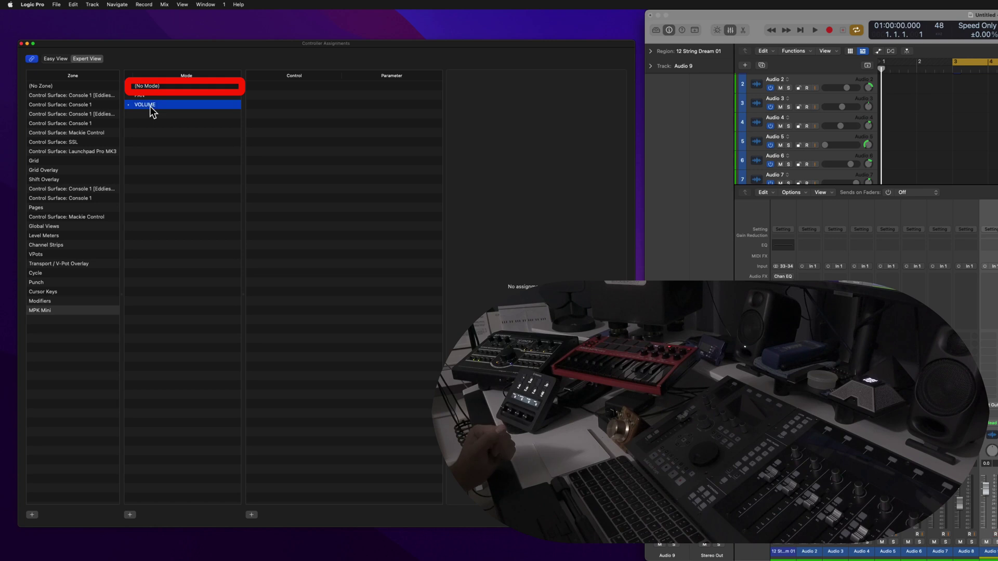
click(155, 87)
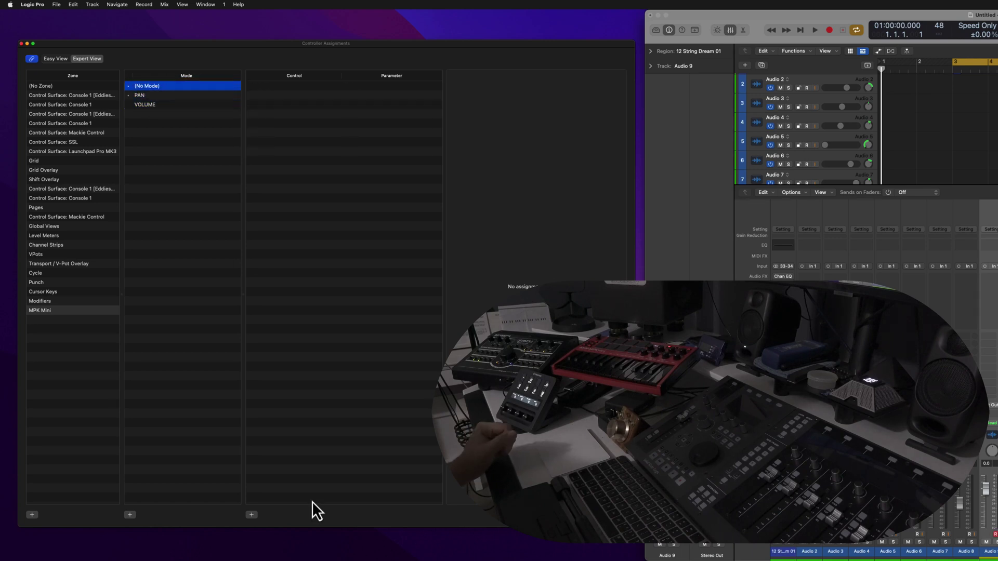
click(251, 514)
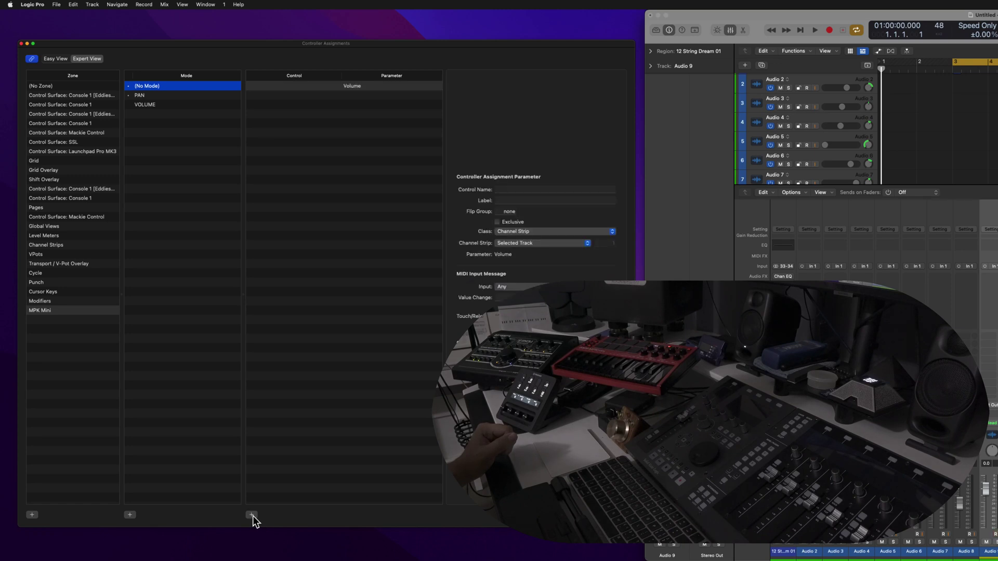
click(520, 233)
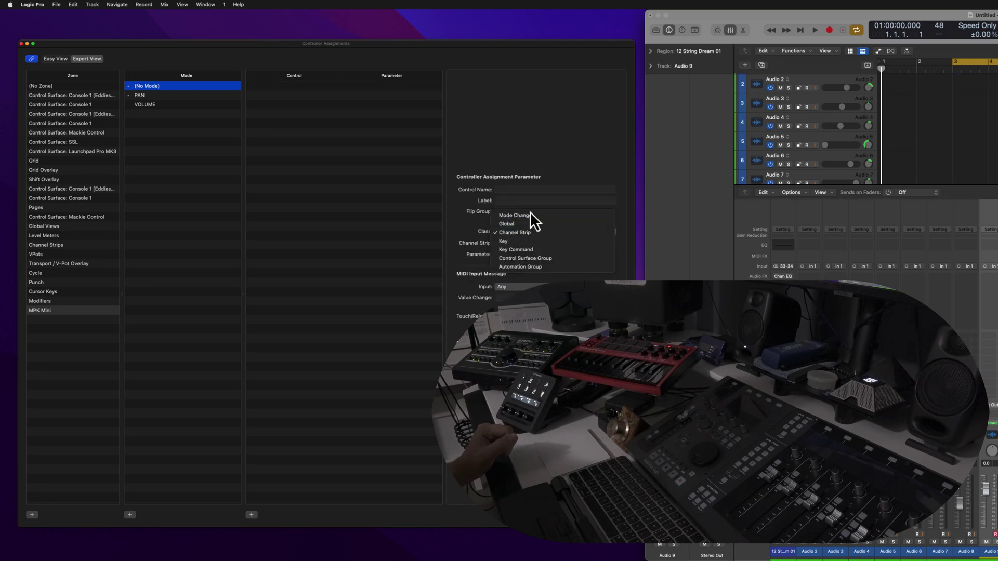
click(531, 217)
click(551, 242)
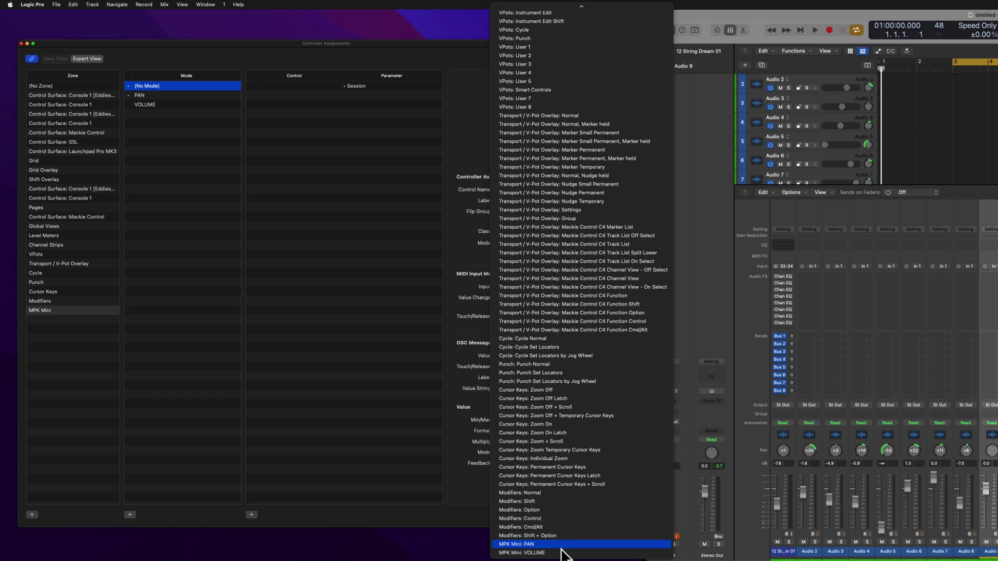
click(562, 553)
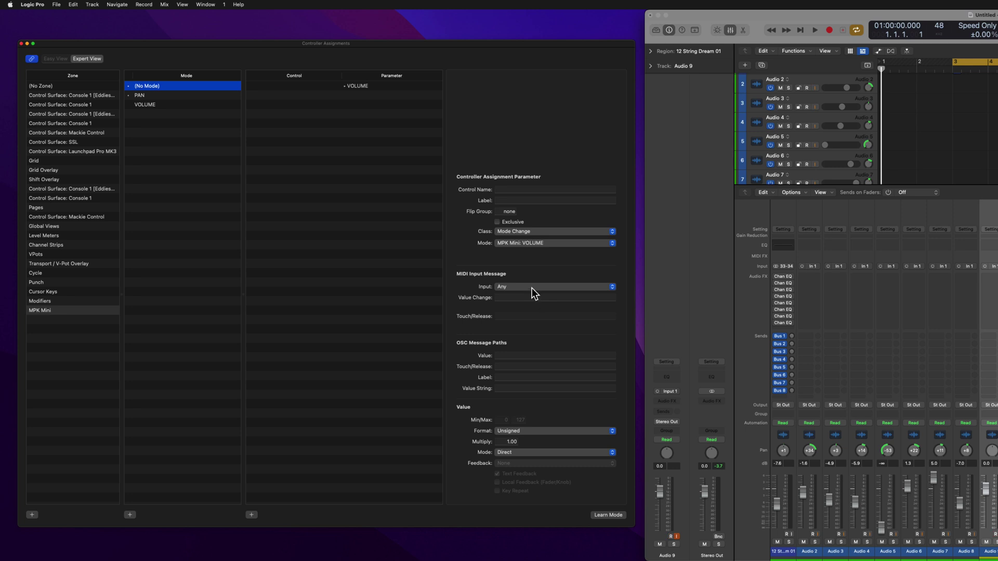
click(607, 515)
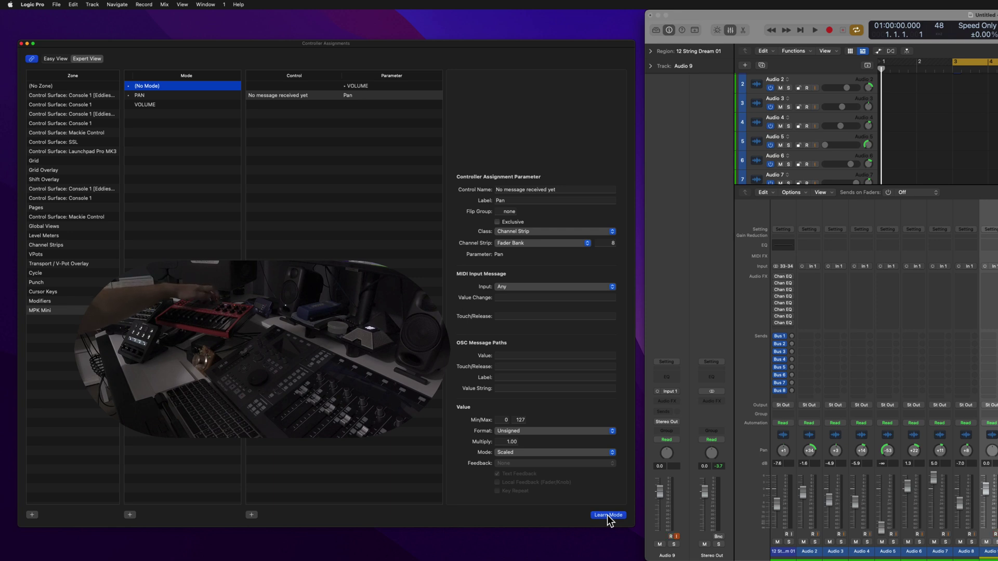
click(533, 298)
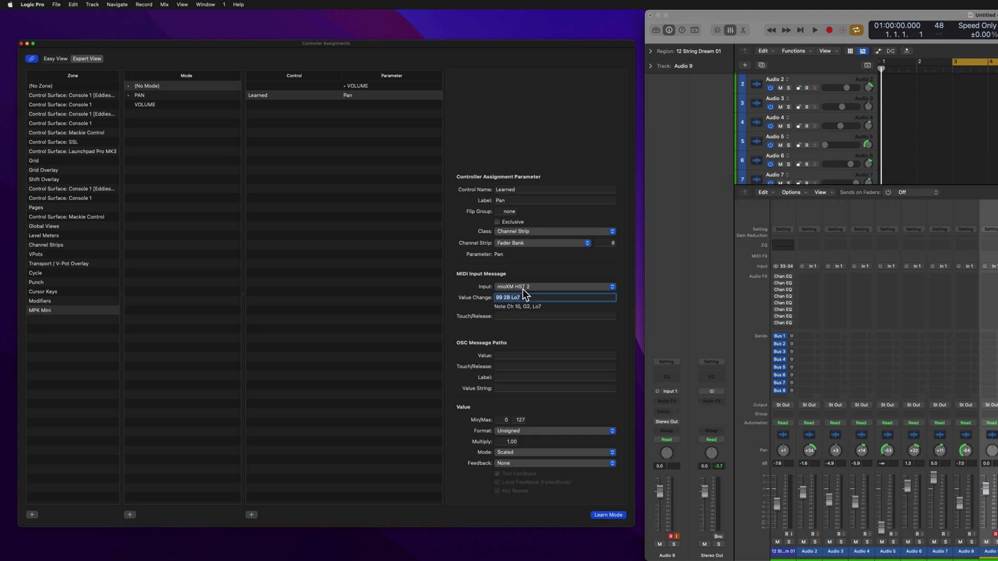
click(385, 96)
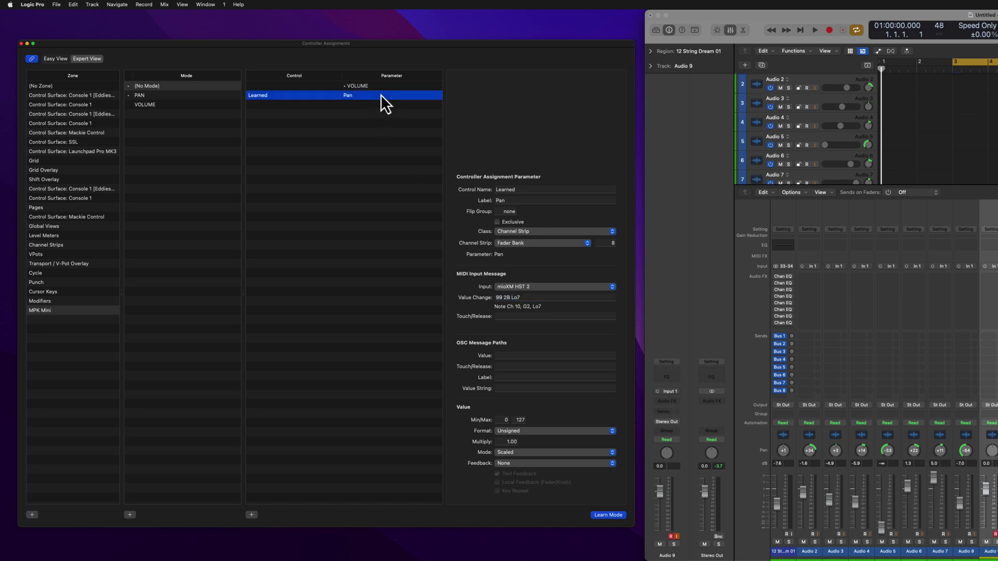
key(Delete)
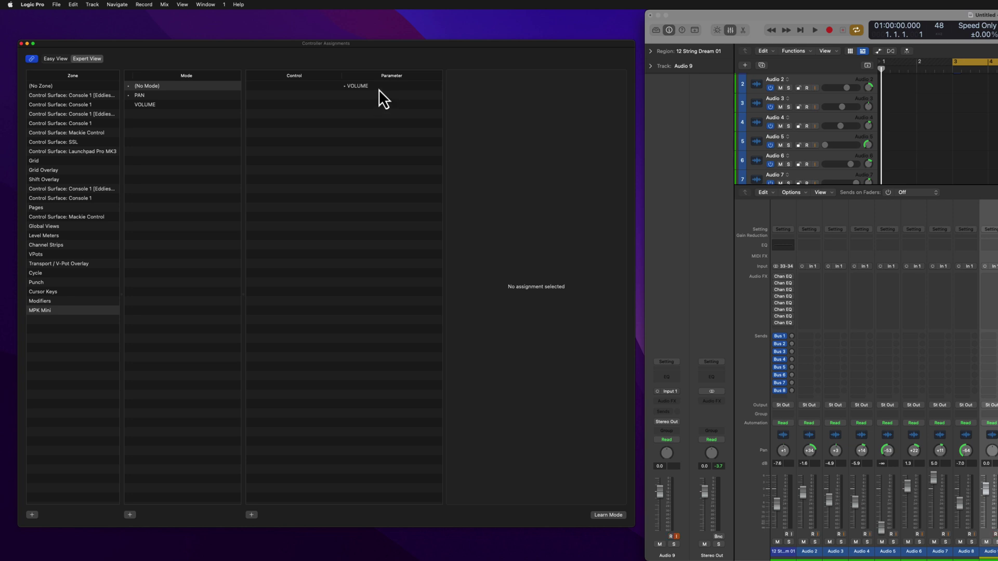
Step: Set the VOLUME mode-change assignment to note message 99 2B Lo7 with input Any
click(379, 88)
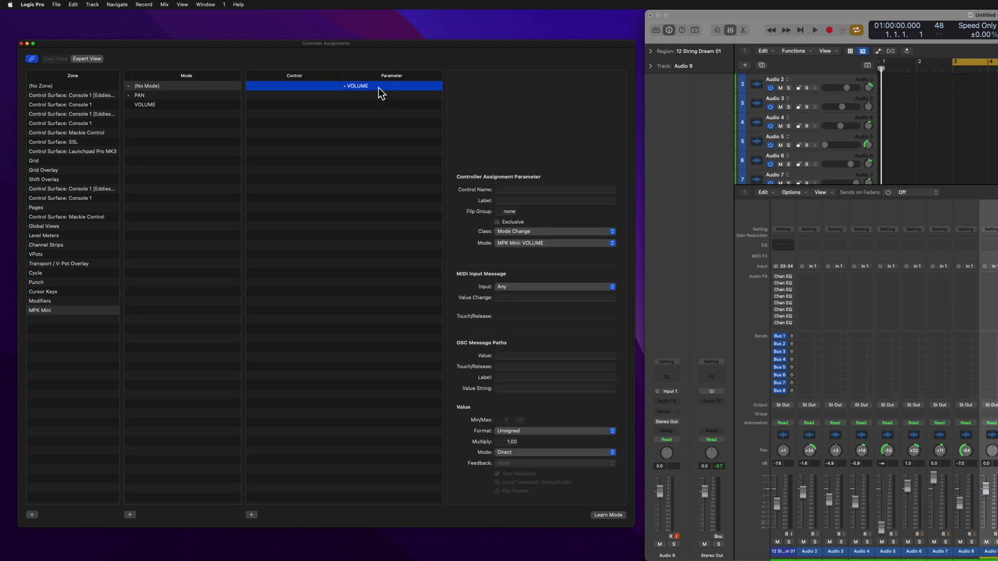
click(509, 298)
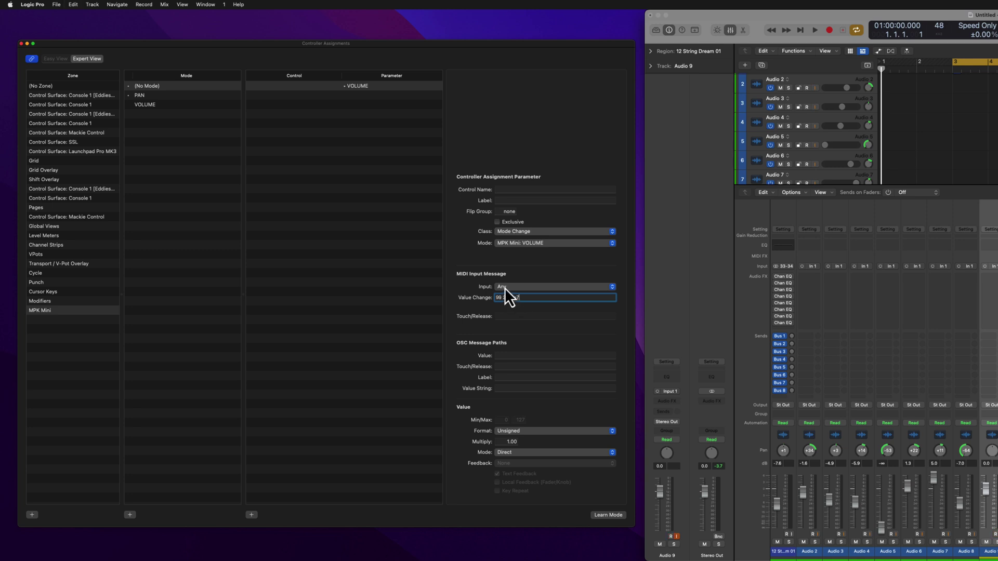
click(505, 288)
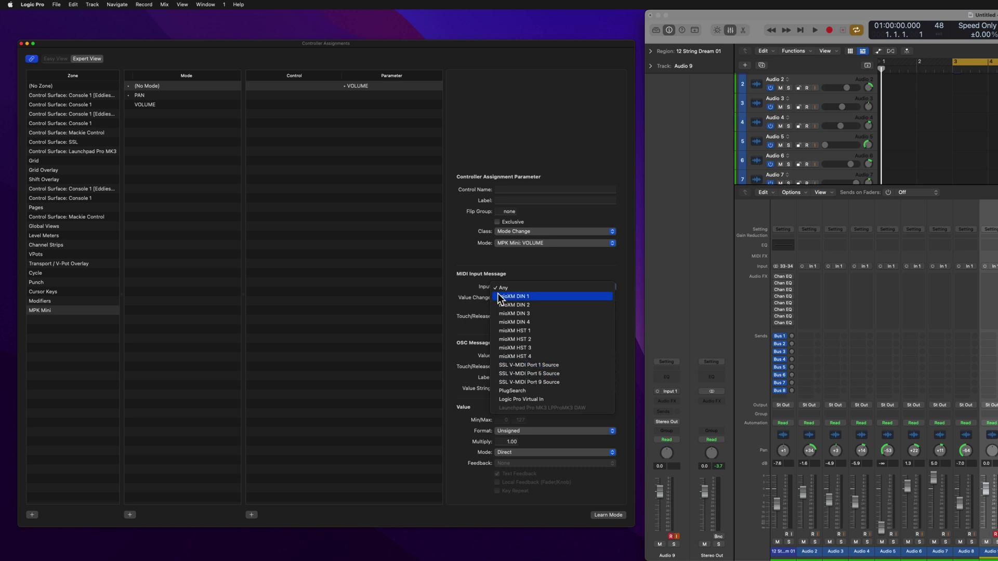
click(481, 304)
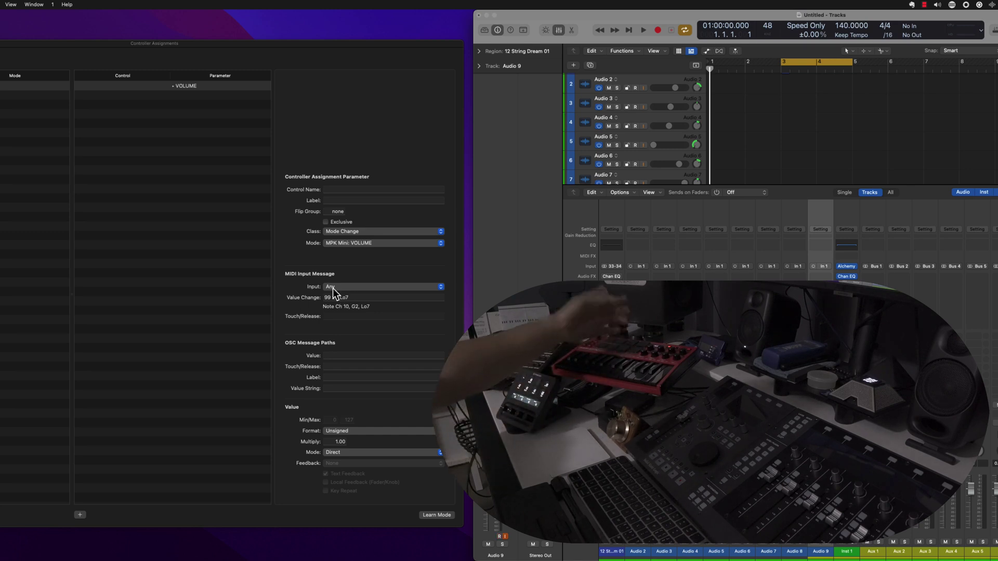
Step: Duplicate the VOLUME mode-change assignment, retarget the copy to MPK Mini: PAN, and start Learn
click(212, 89)
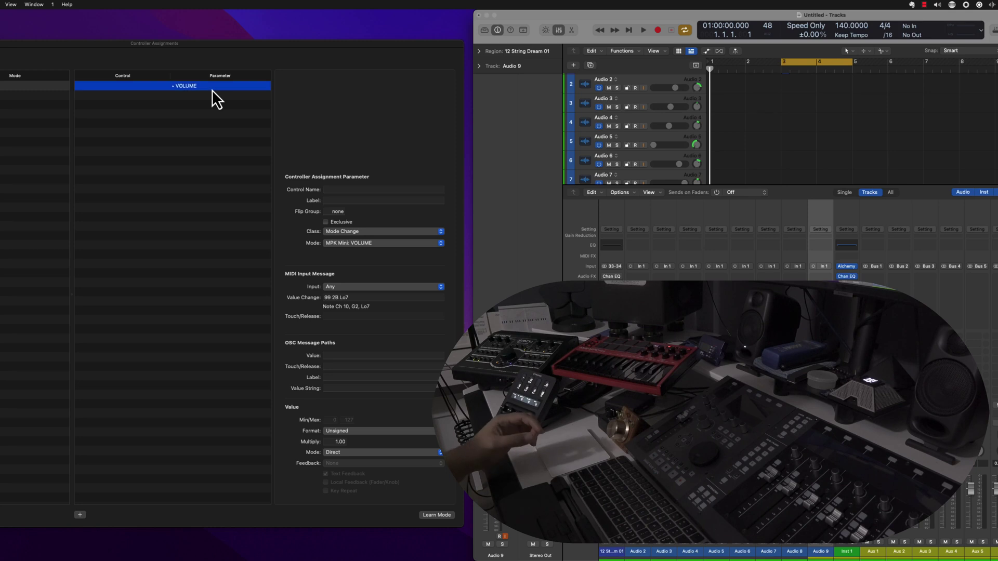
key(super+v)
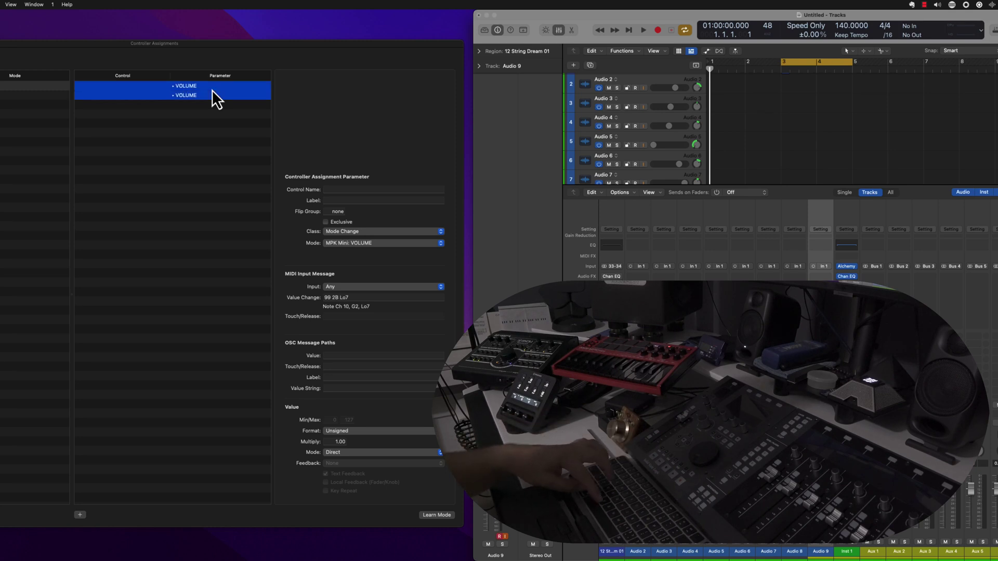
click(205, 111)
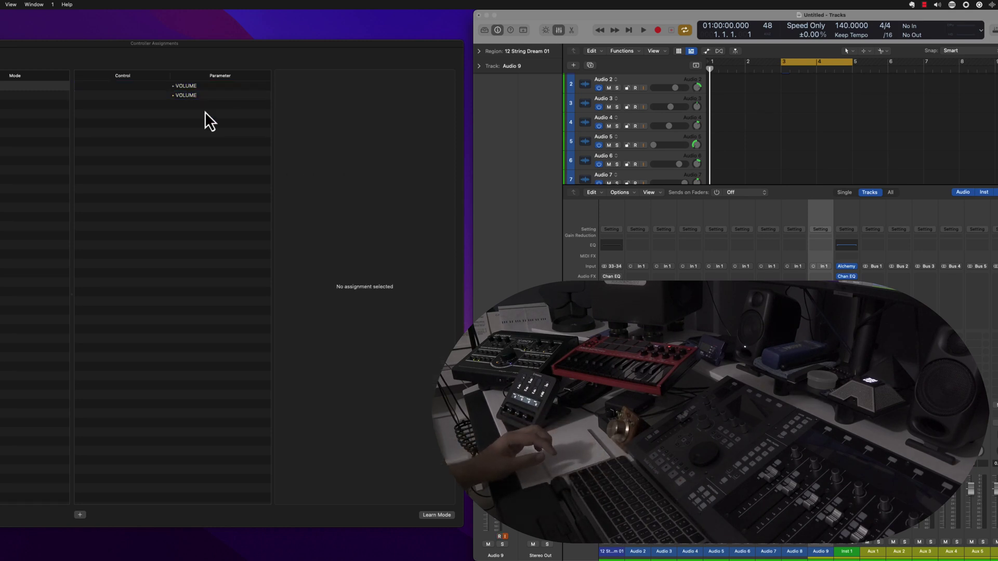
click(207, 97)
click(369, 243)
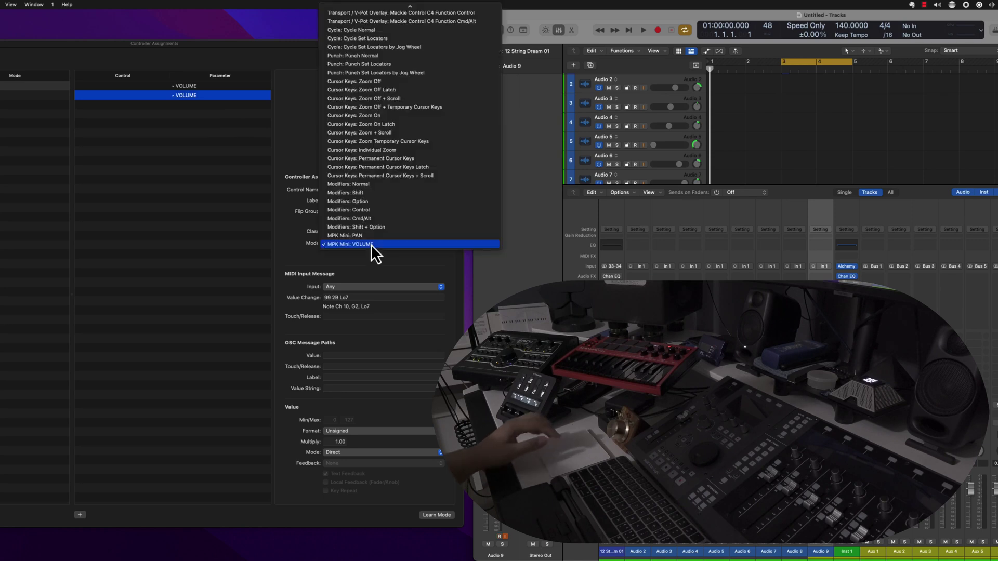
click(377, 237)
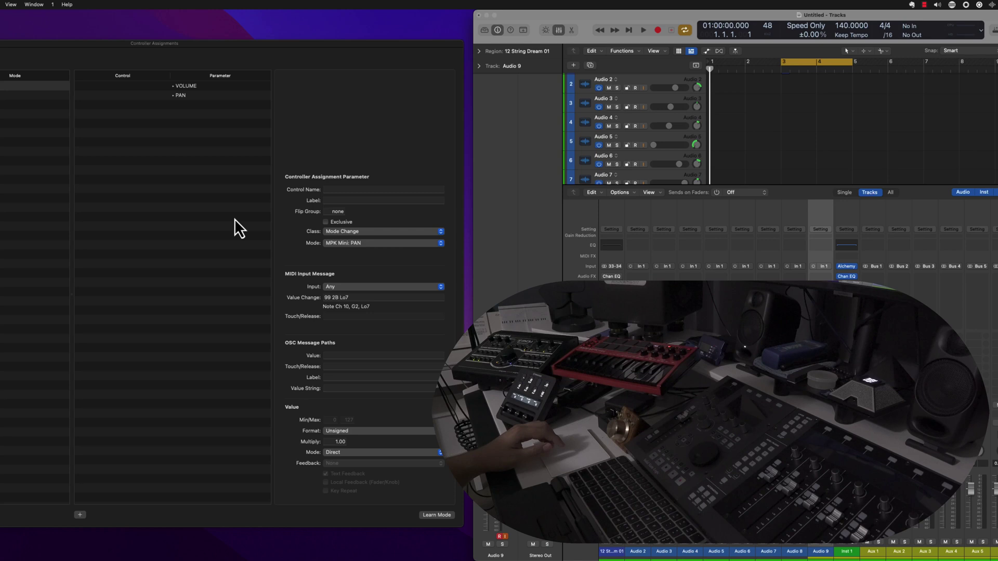
key(super+l)
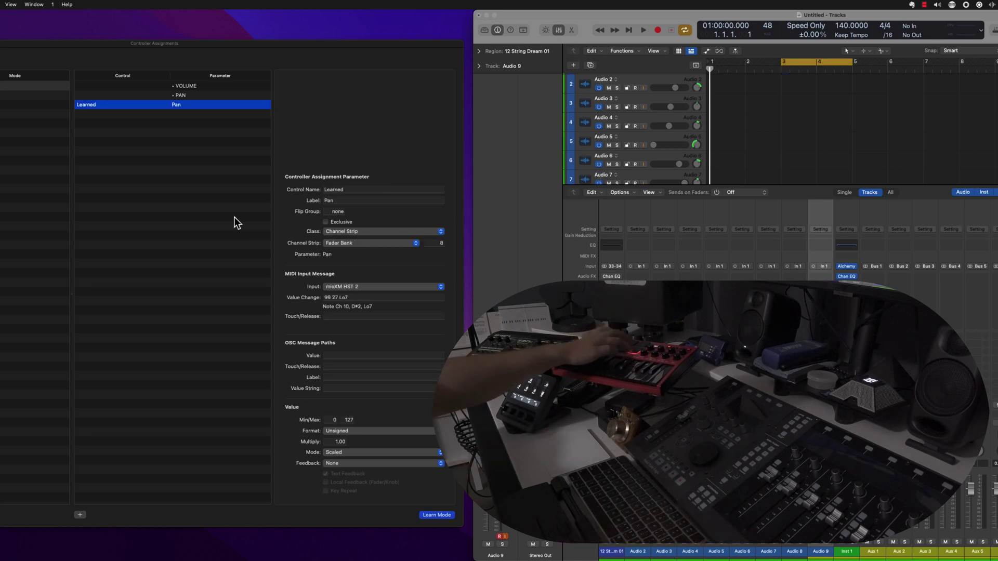
Step: Keep the learned Pan assignment's input as mioXM HST 2, then delete that stray assignment
click(345, 298)
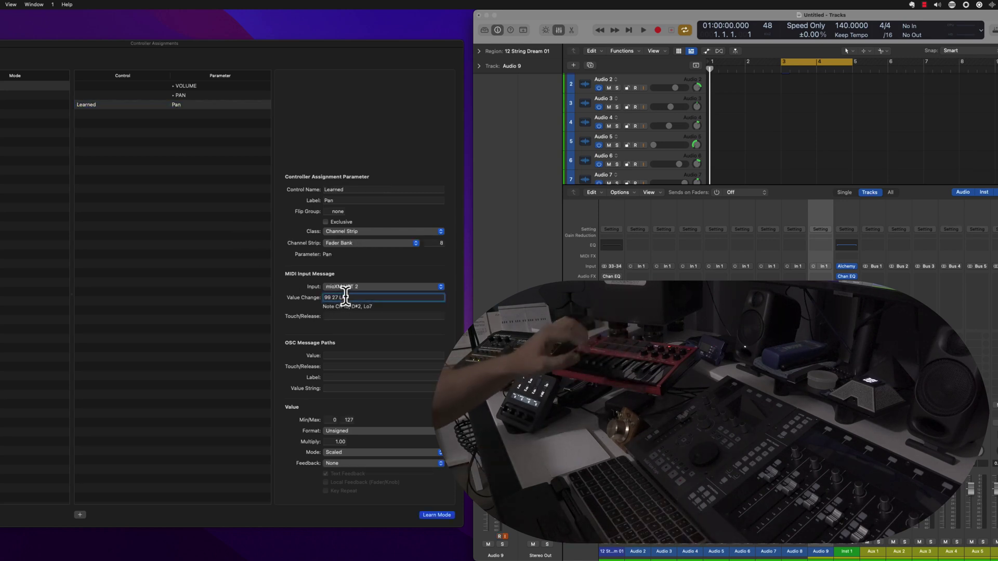
click(346, 288)
click(312, 305)
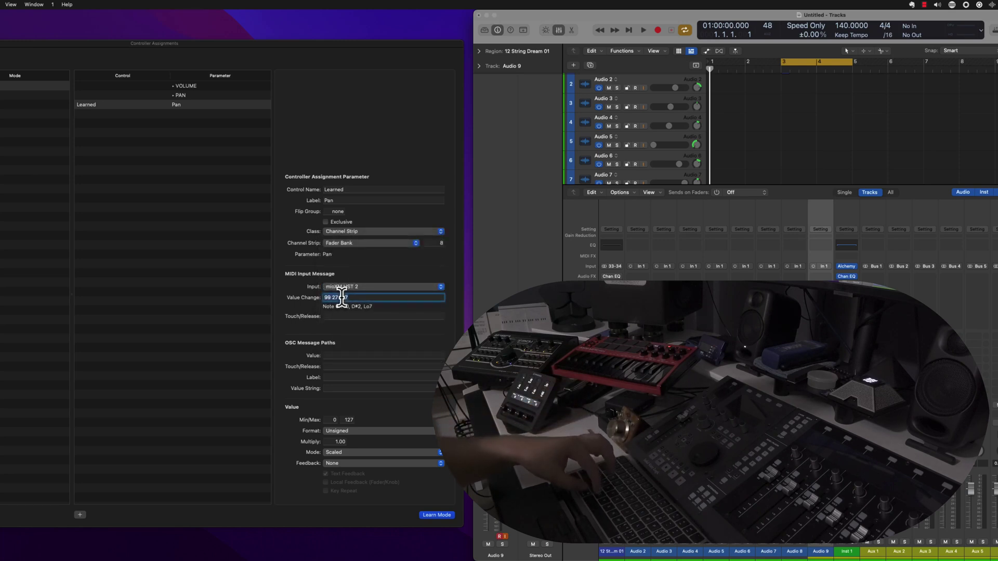
click(221, 105)
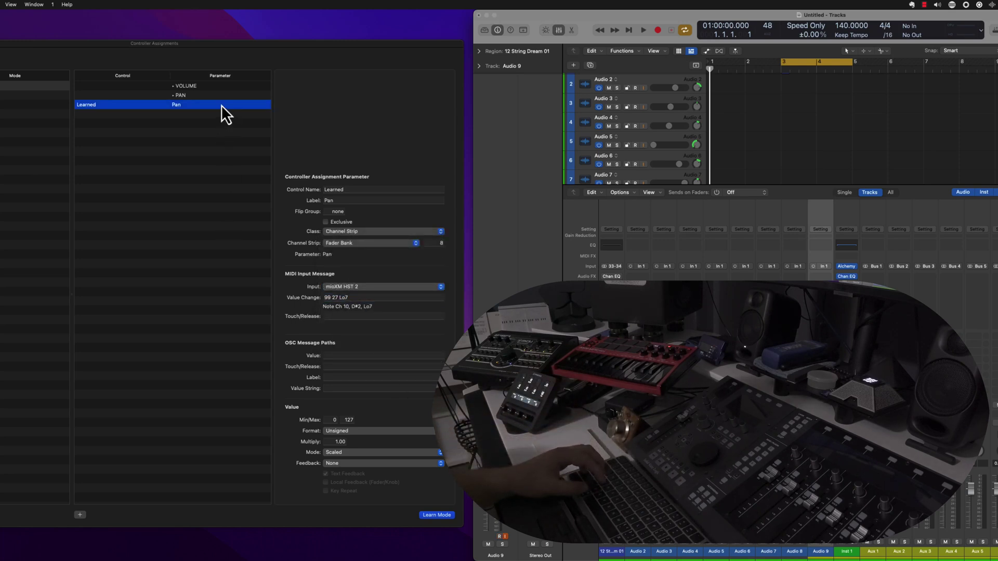
key(Delete)
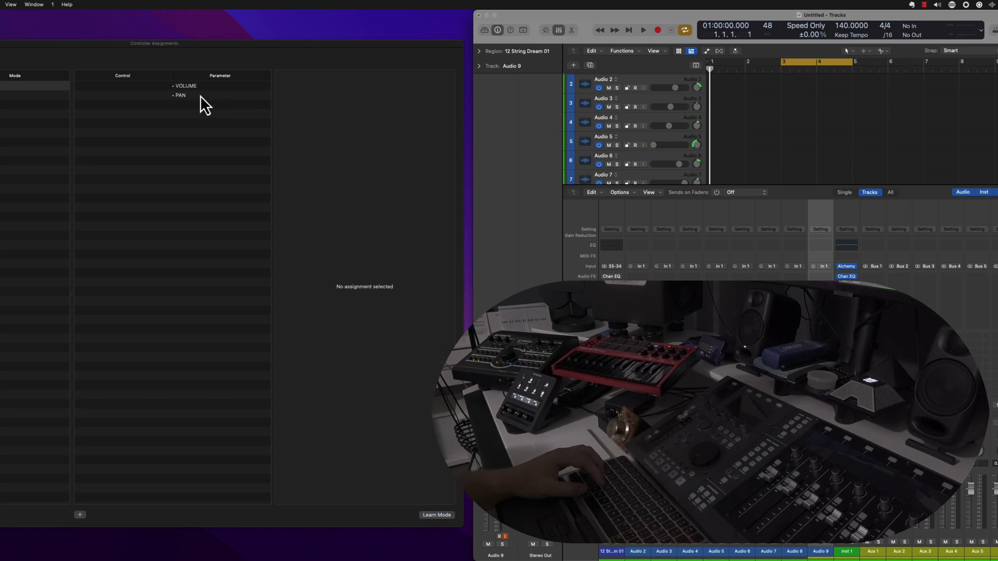
Step: Change the PAN mode-change assignment's incoming message to 99 27 Lo7
click(200, 96)
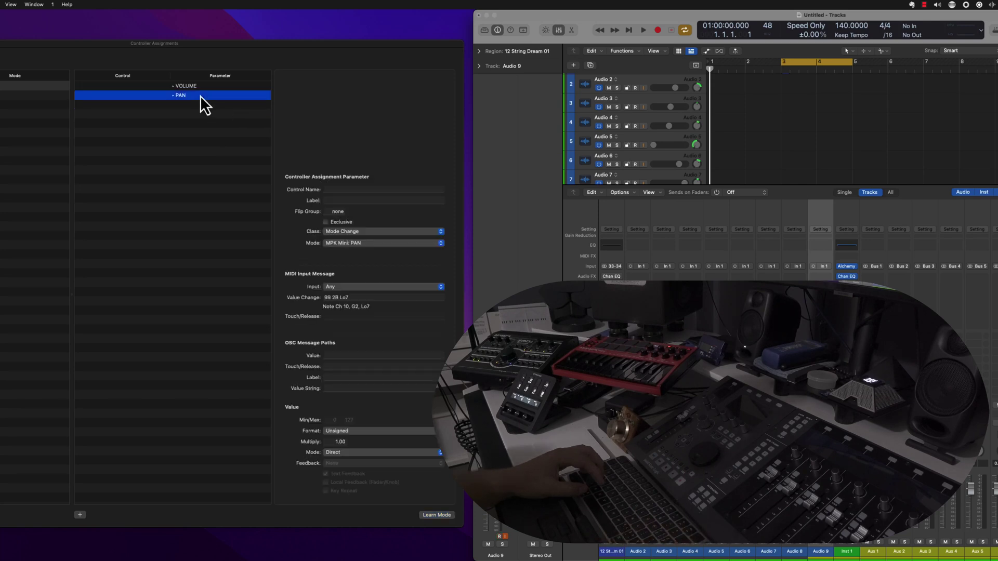
click(358, 297)
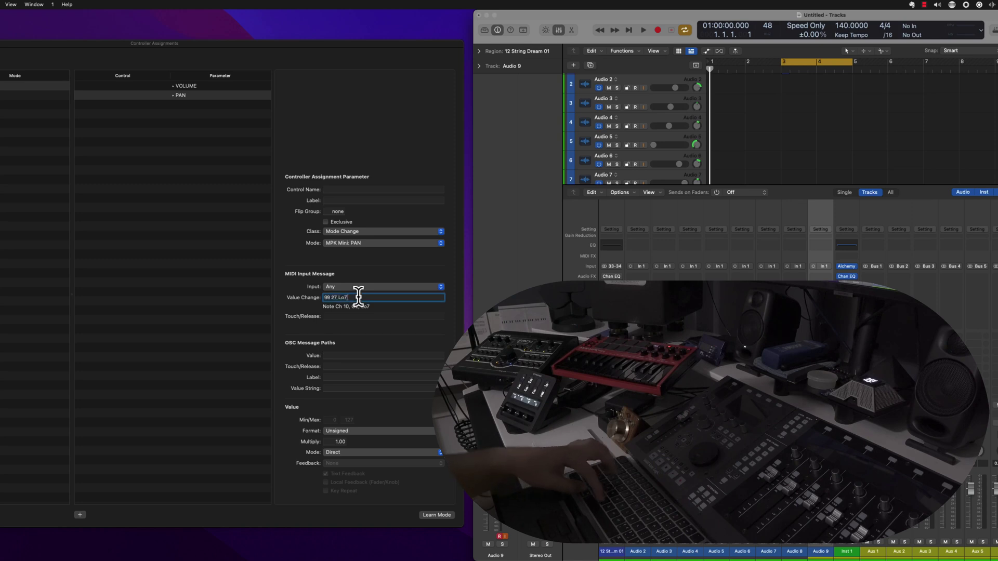
click(226, 200)
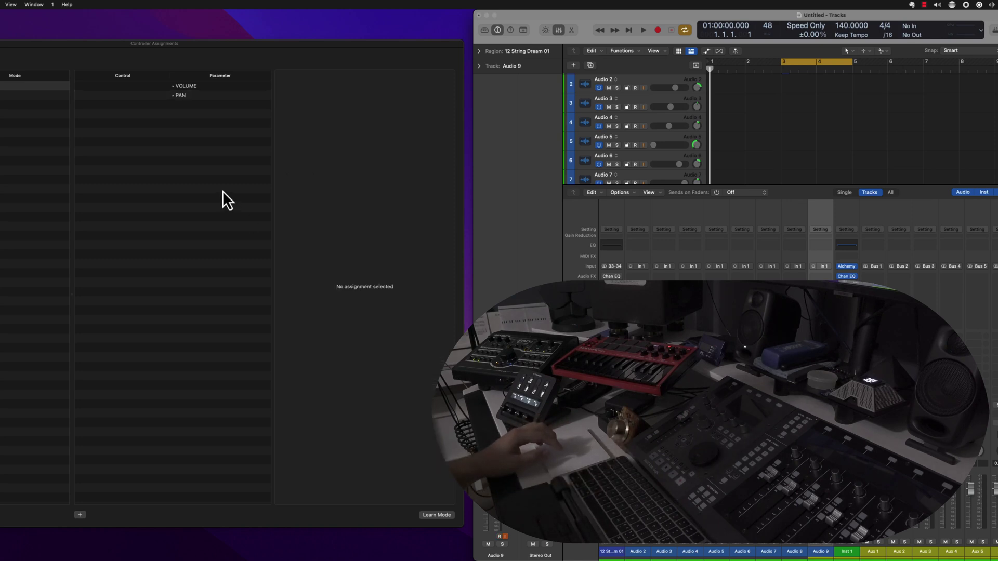